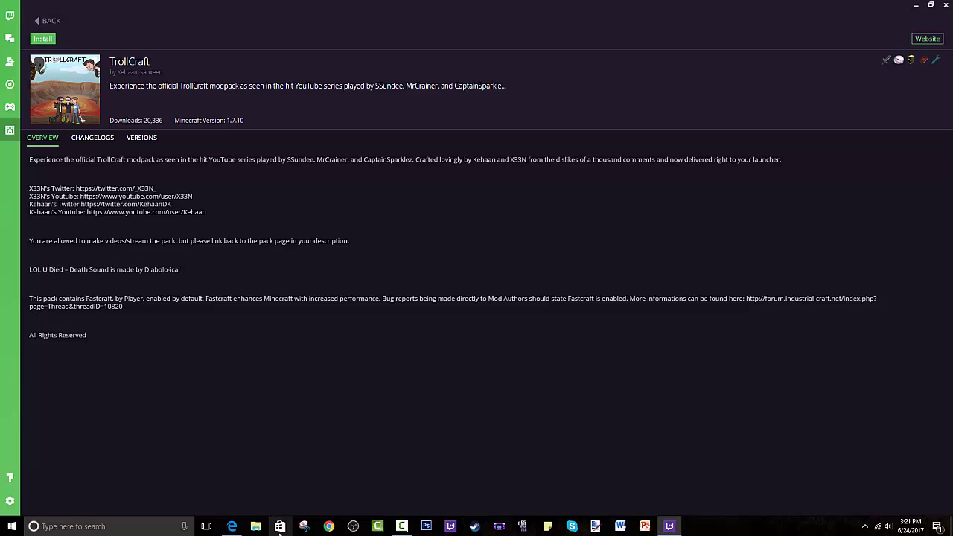
- Switch to Edge, search the web for "twitch desktop app" in a new tab, and open the app.twitch.tv result
left_click(232, 526)
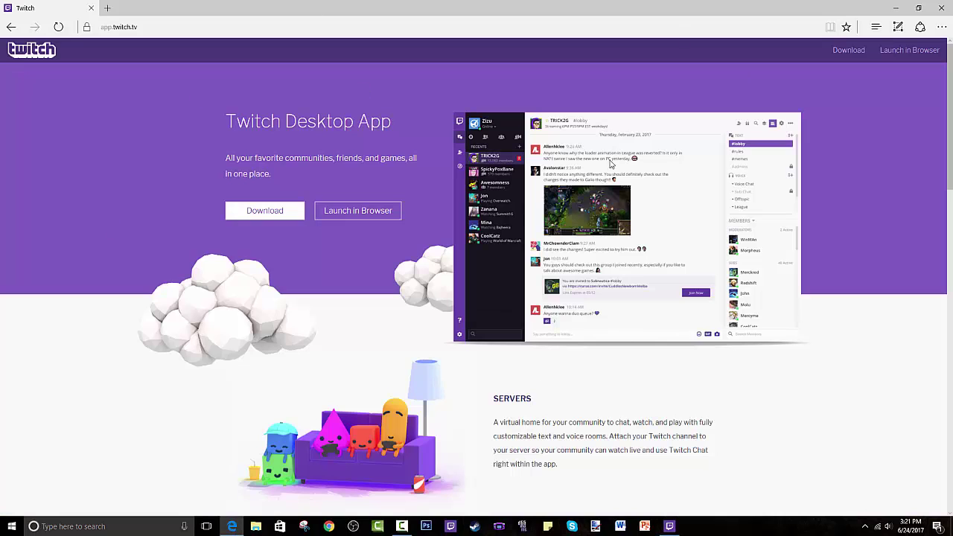
left_click(105, 6)
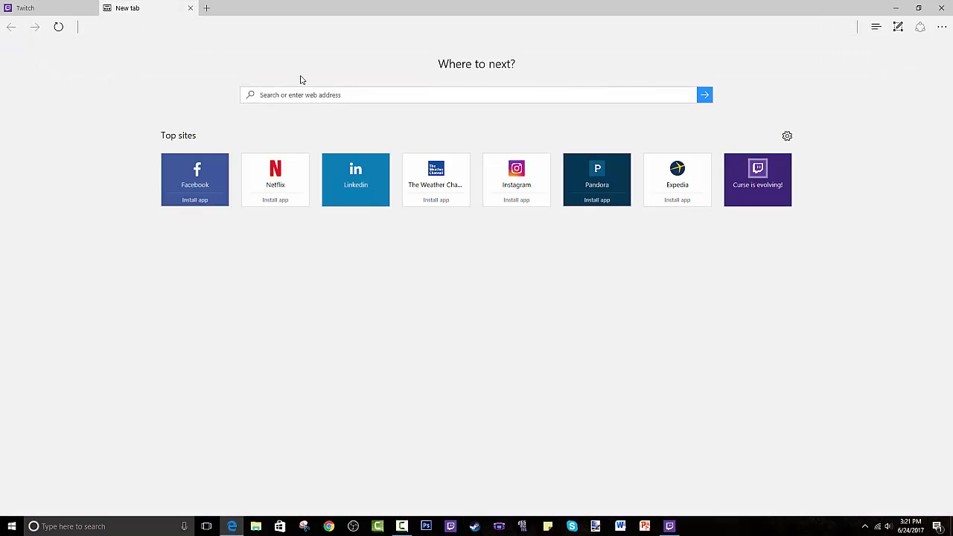
type("twi")
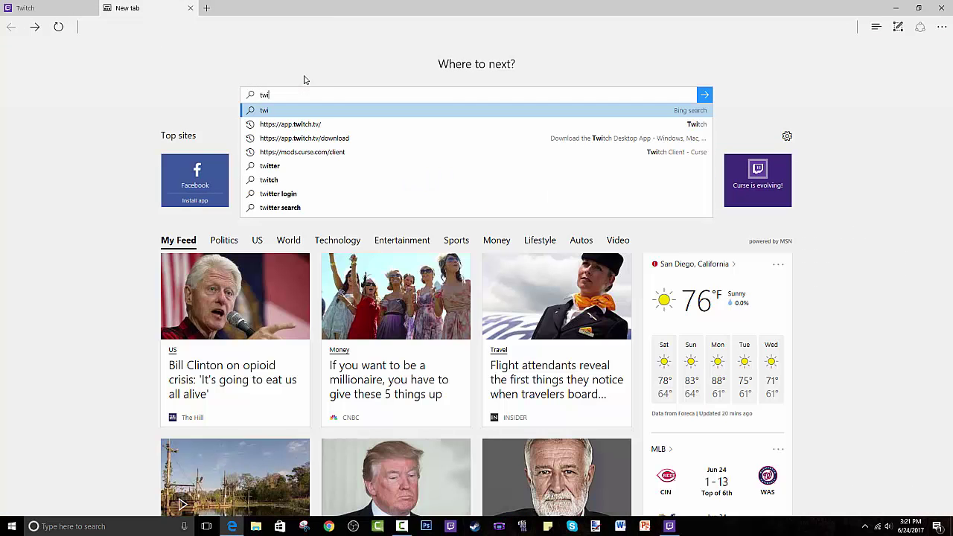
type("tch des")
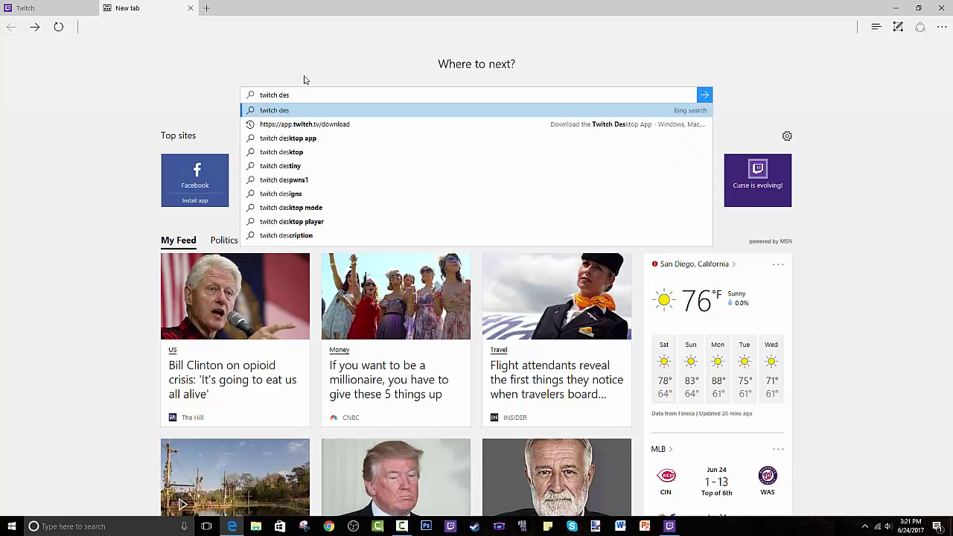
type("ktop app")
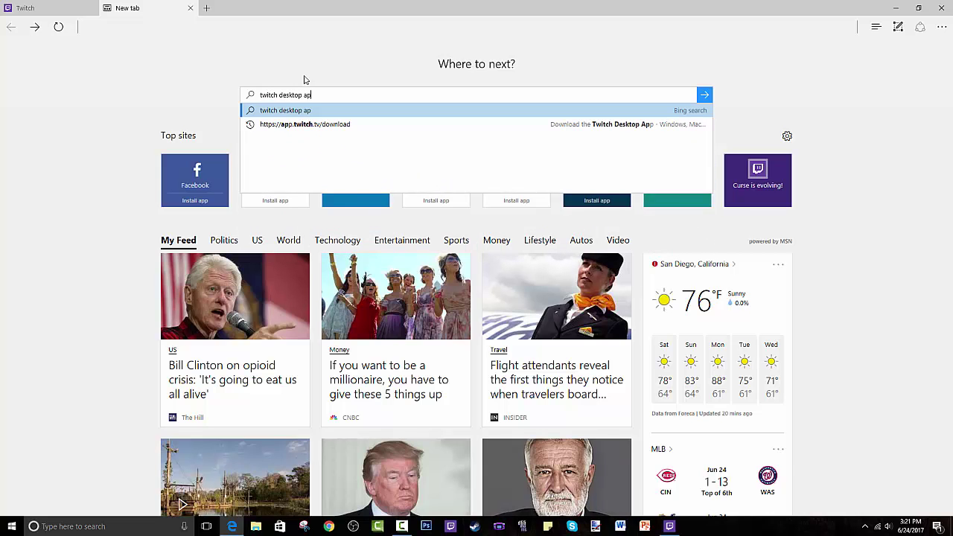
key("Return")
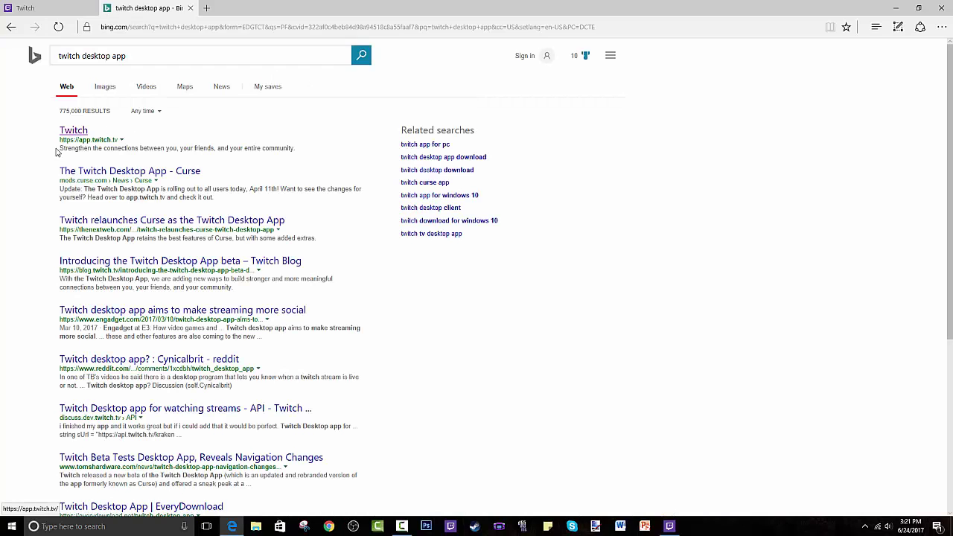
left_click(75, 132)
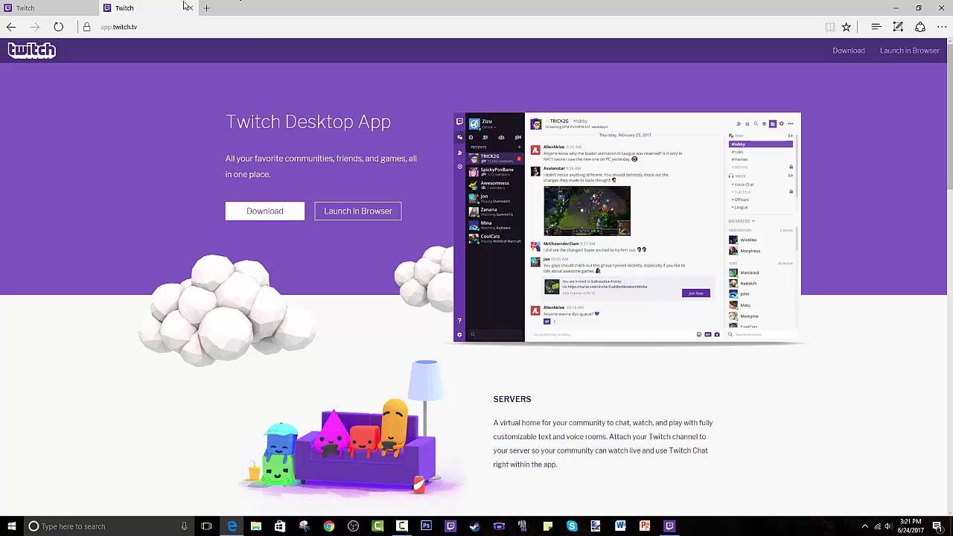
- Close the duplicate Twitch tab and look over the Twitch Desktop App page, dismissing the game notification
left_click(190, 8)
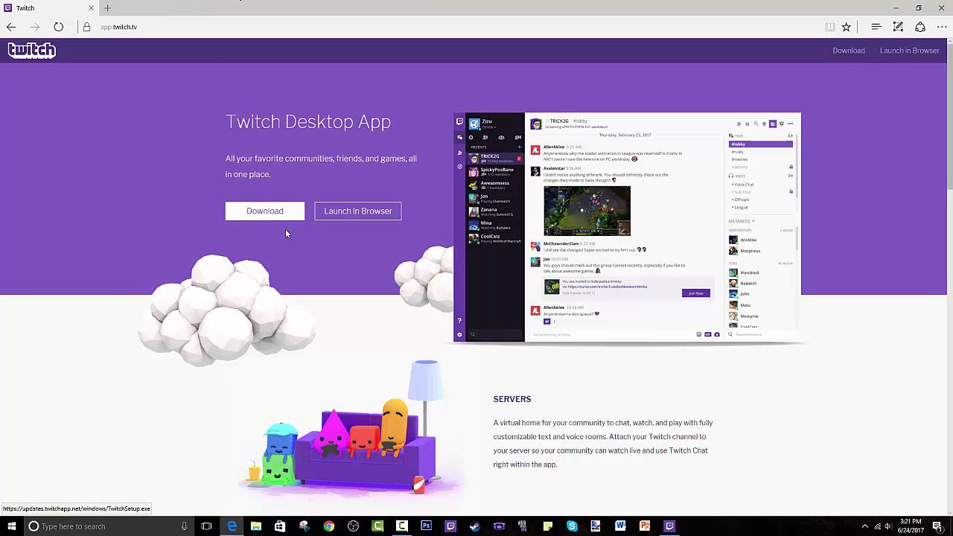
scroll(362, 224, "down", 5)
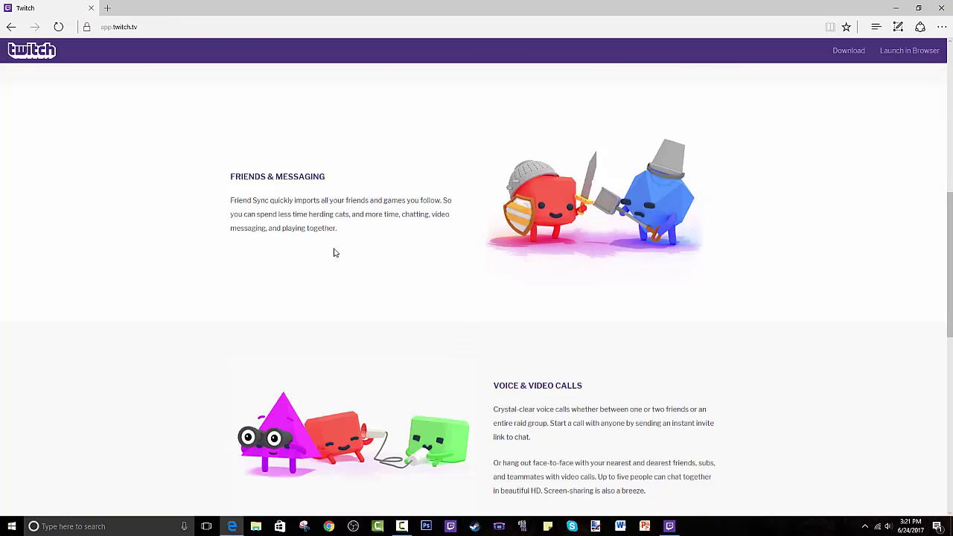
scroll(350, 246, "up", 5)
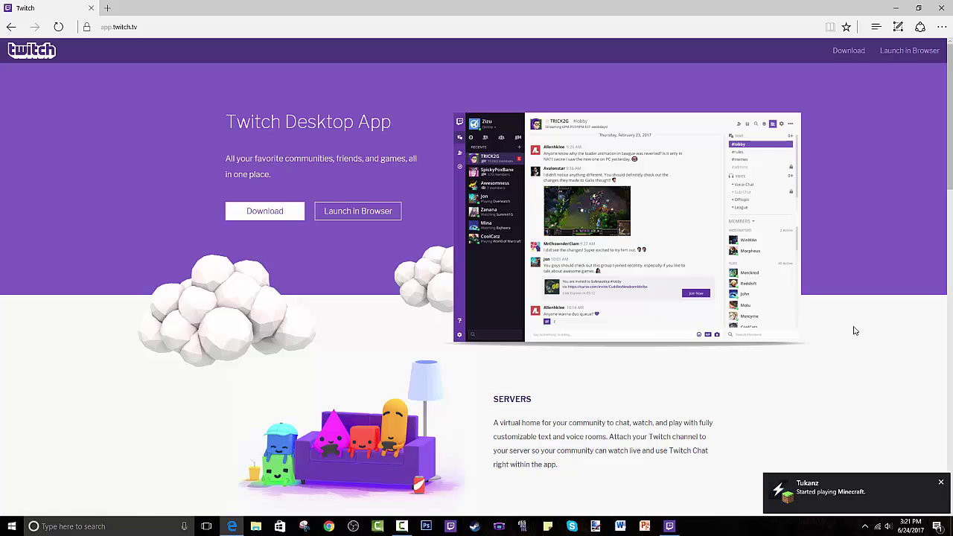
left_click(940, 482)
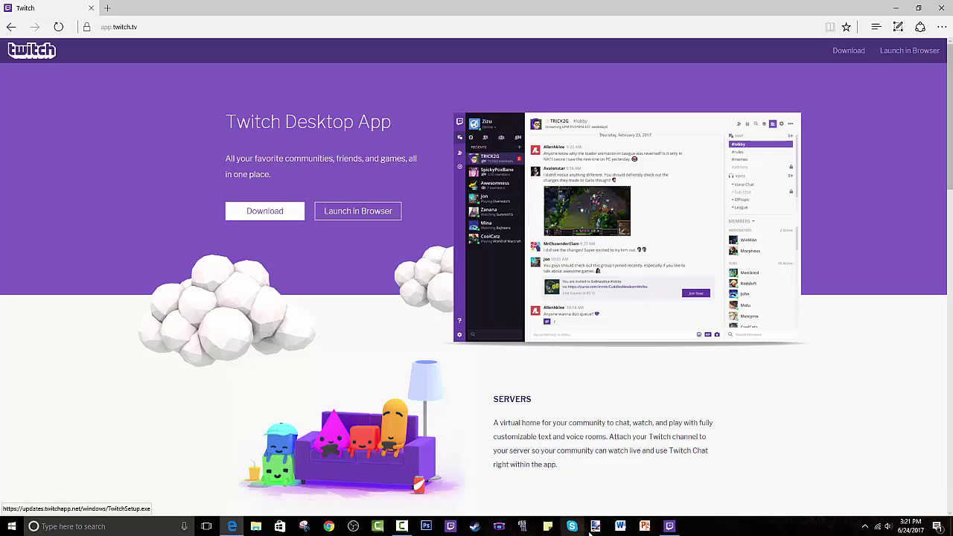
- Switch to the Twitch desktop app and view the account's profile page, returning to the home page
left_click(664, 525)
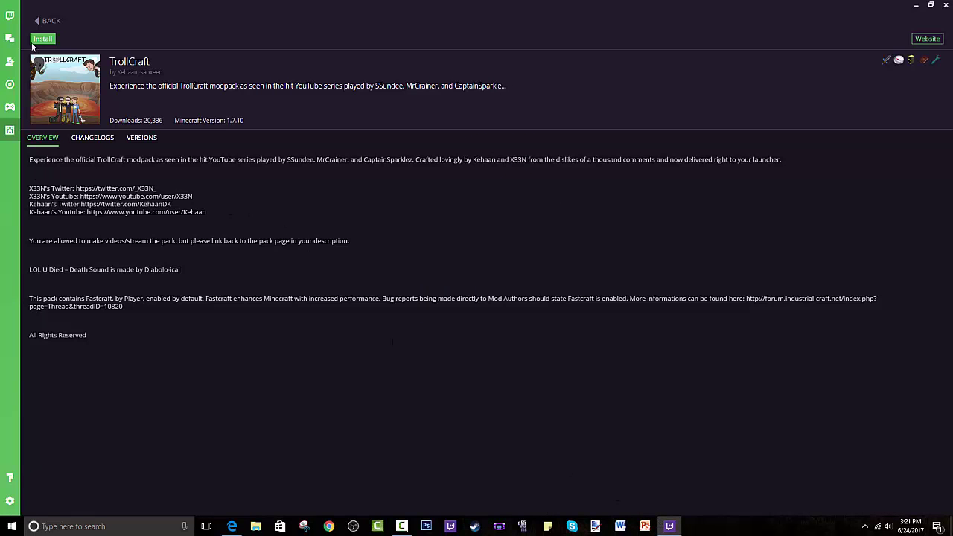
left_click(6, 14)
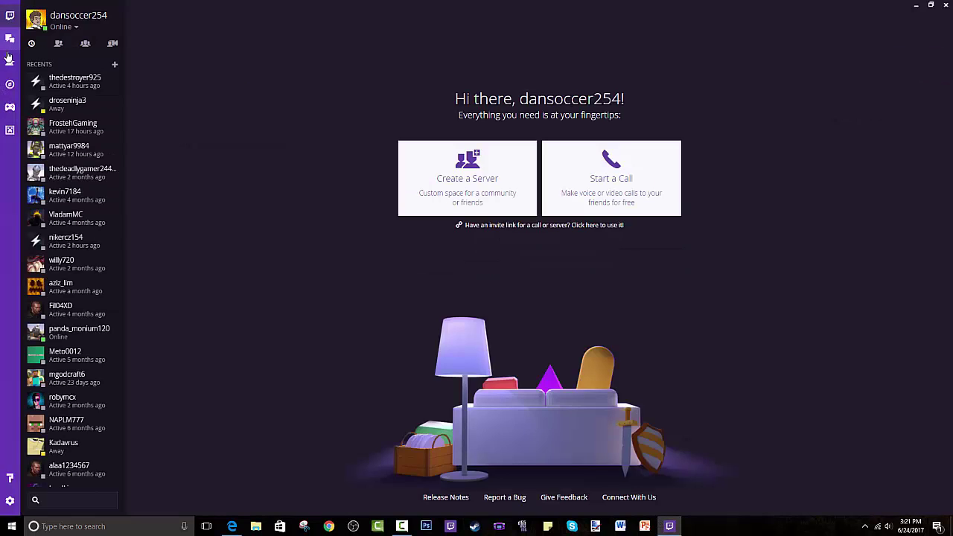
left_click(16, 41)
left_click(52, 16)
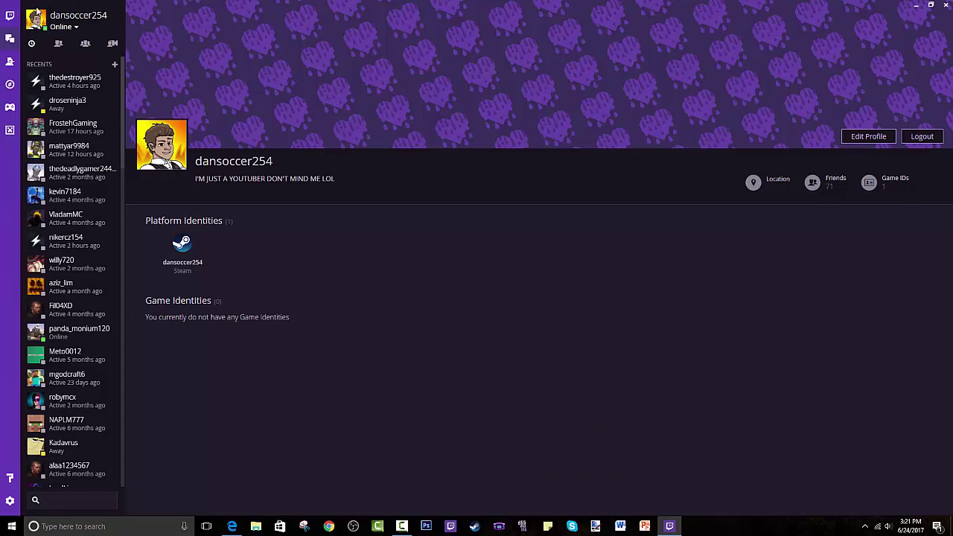
left_click(10, 15)
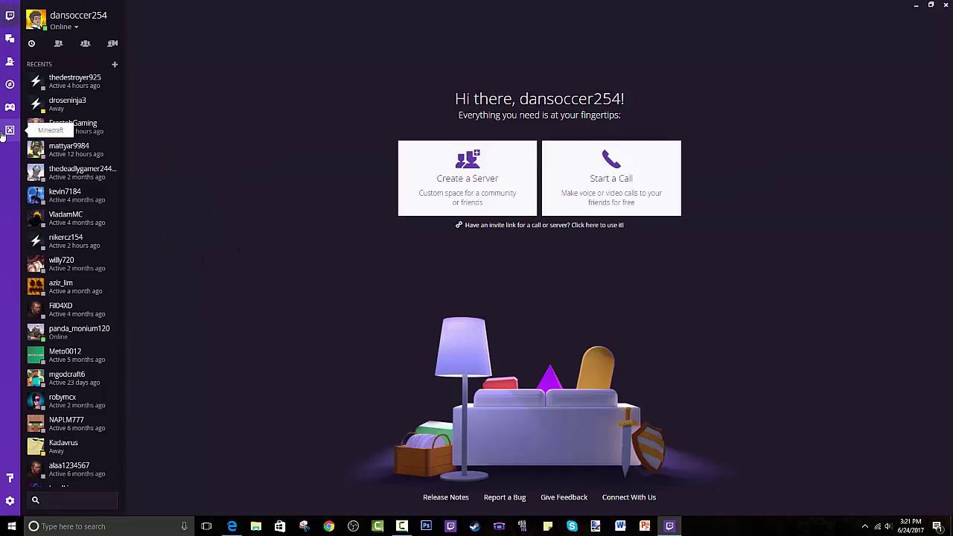
- Open the Minecraft section and view the installed mods of the WonderCraft version 1.1 modpack, returning to the modpack overview
left_click(5, 131)
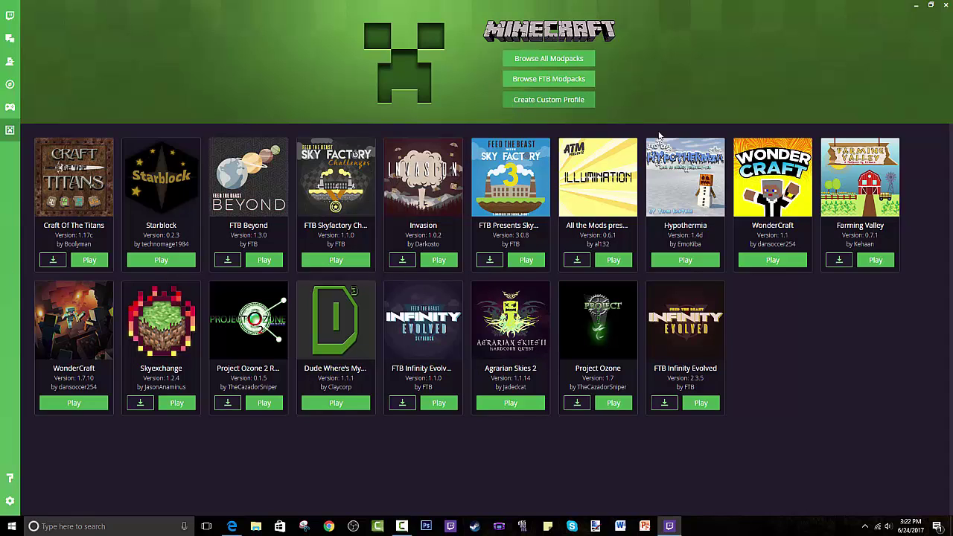
left_click(755, 174)
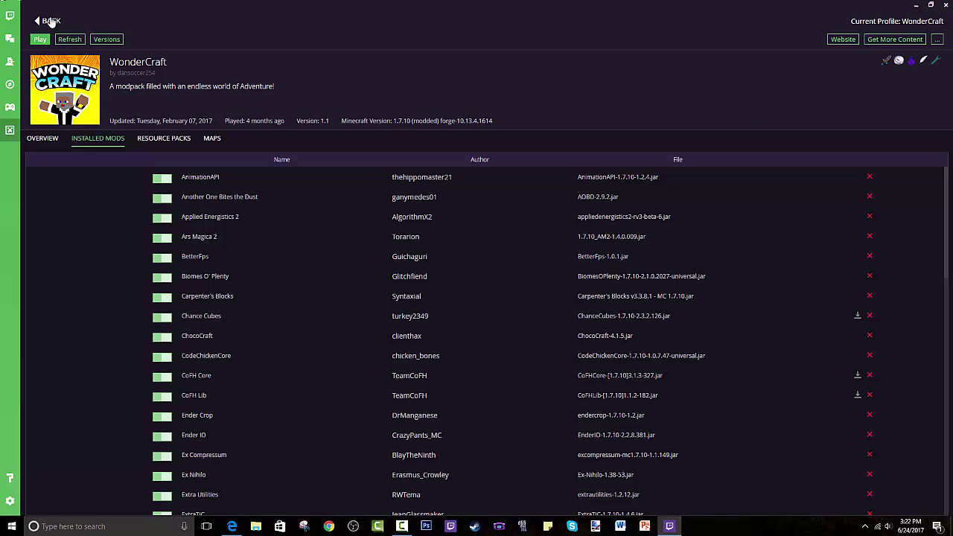
left_click(51, 21)
left_click(782, 190)
left_click(49, 21)
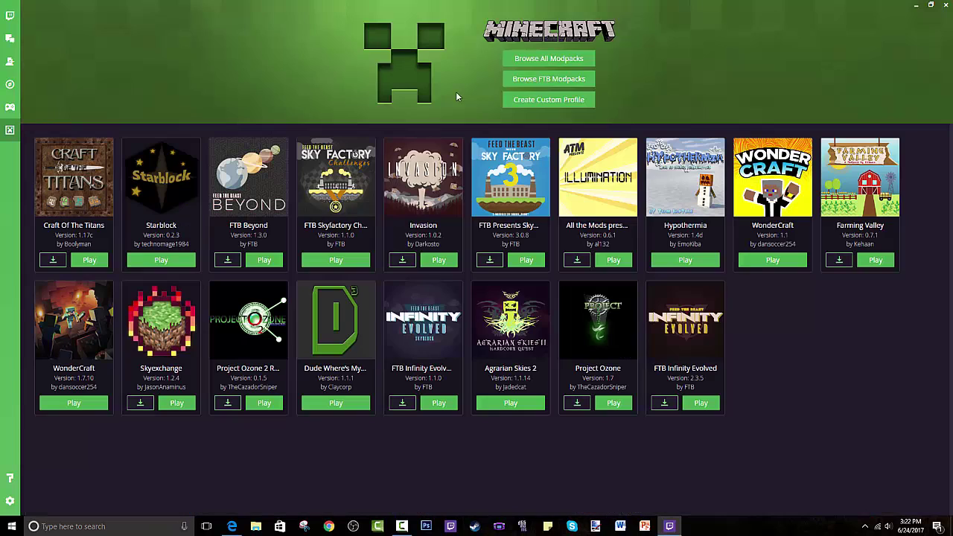
- Look at the FTB modpack list, and search the list of all modpacks for "wonder", clearing the search when done
left_click(544, 81)
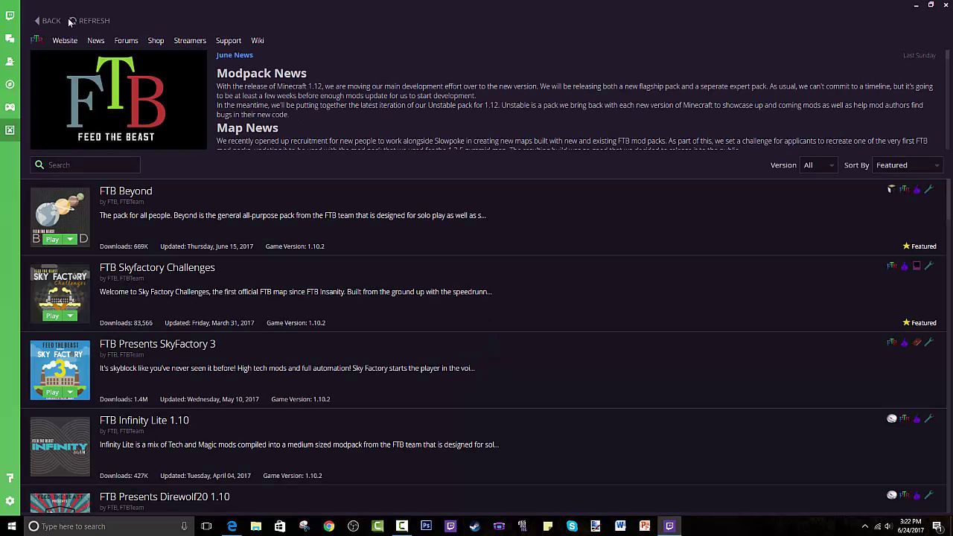
left_click(48, 20)
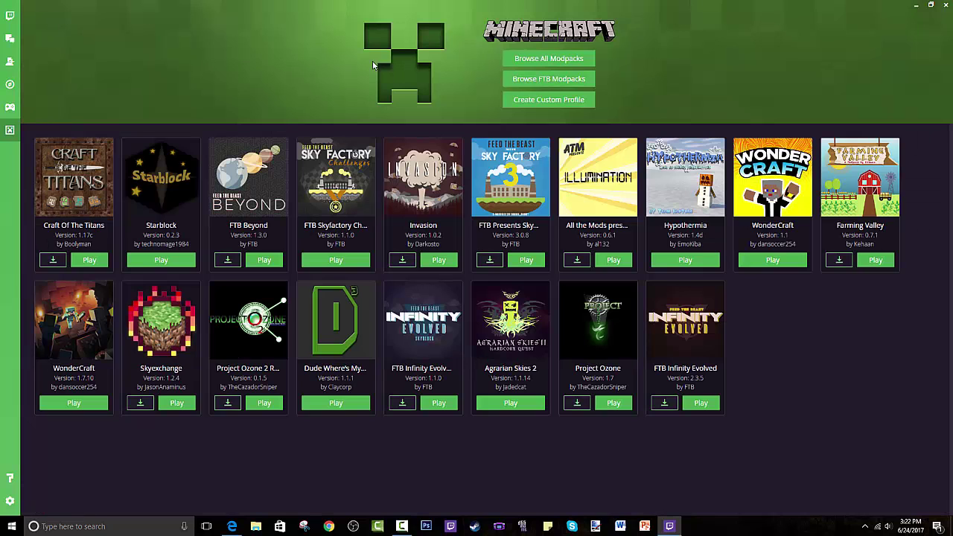
left_click(558, 59)
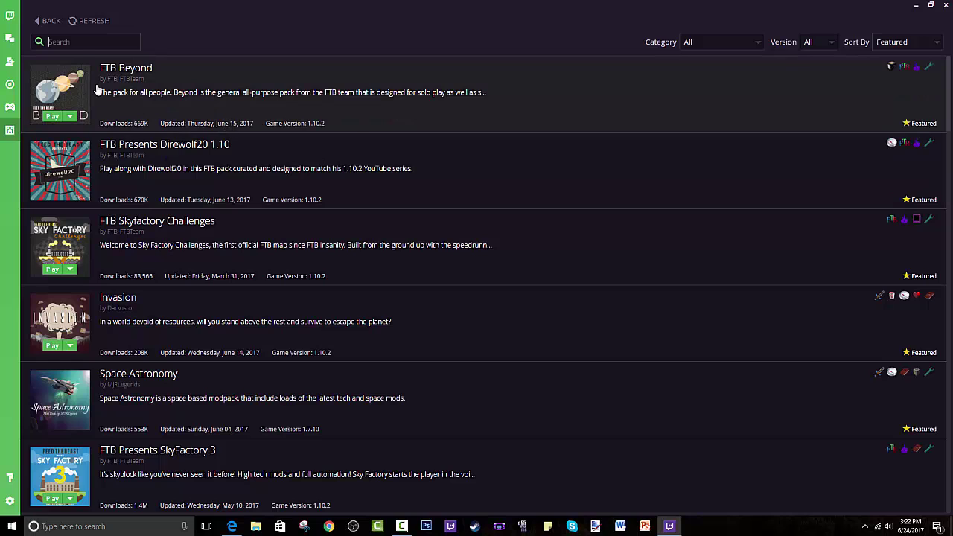
type("wonder")
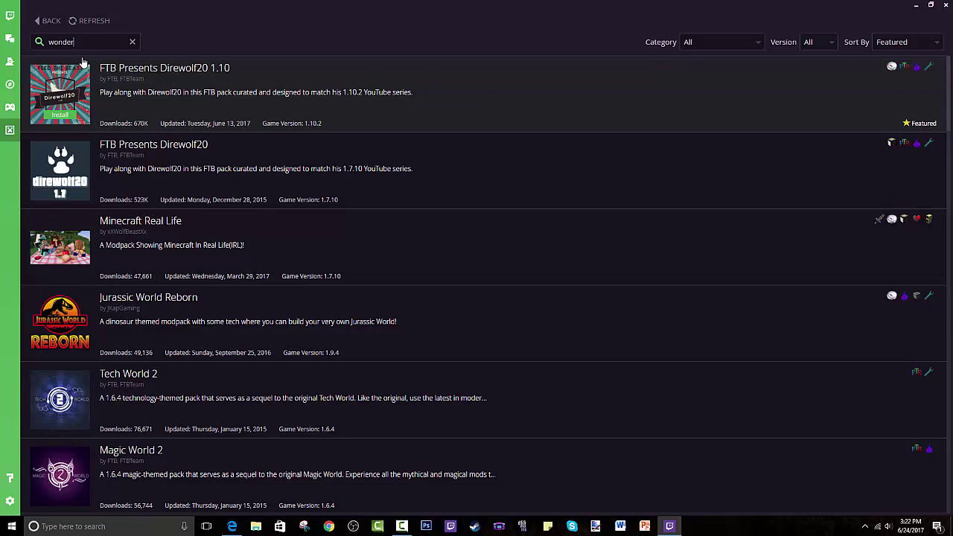
left_click(133, 43)
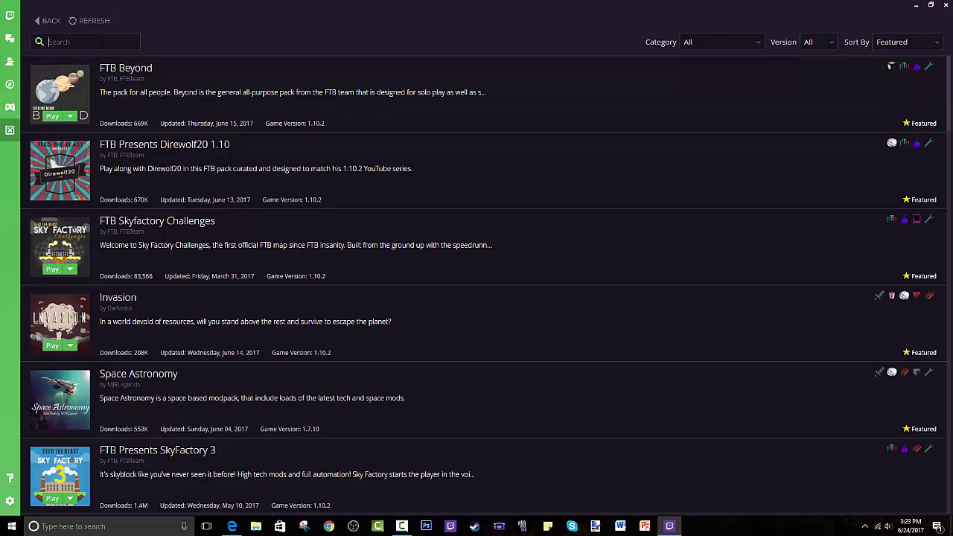
- Search all modpacks for "troll" and view the TrollCraft modpack page, returning to the unfiltered modpack list
type("troll")
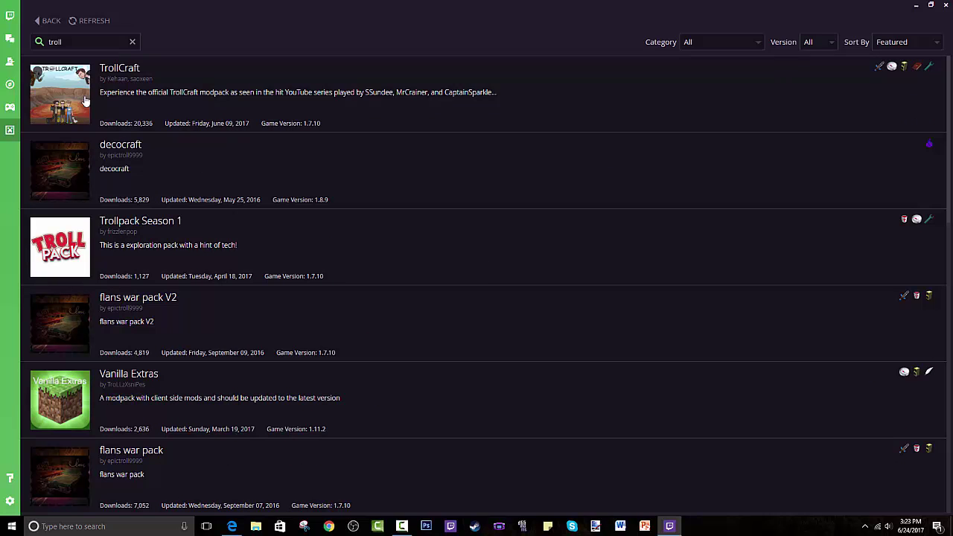
mouse_move(82, 98)
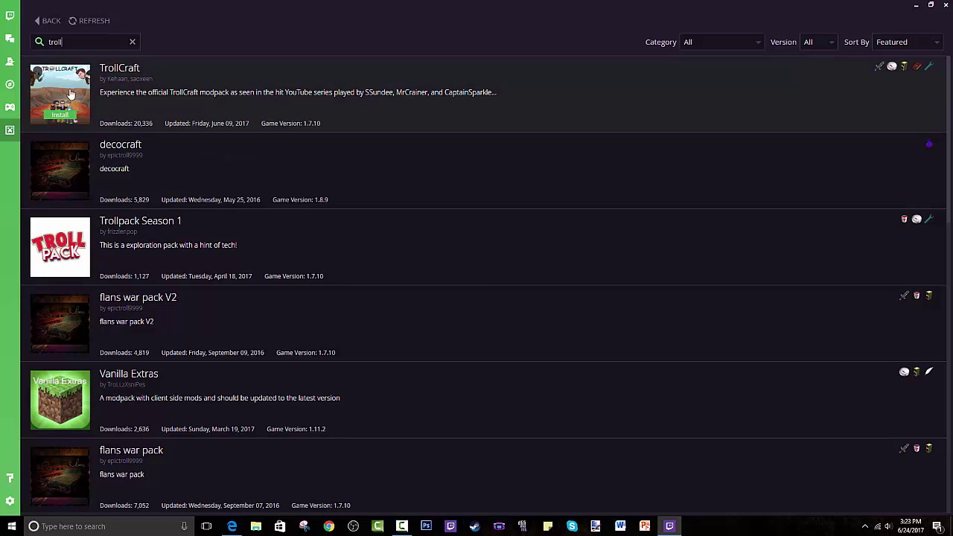
left_click(134, 99)
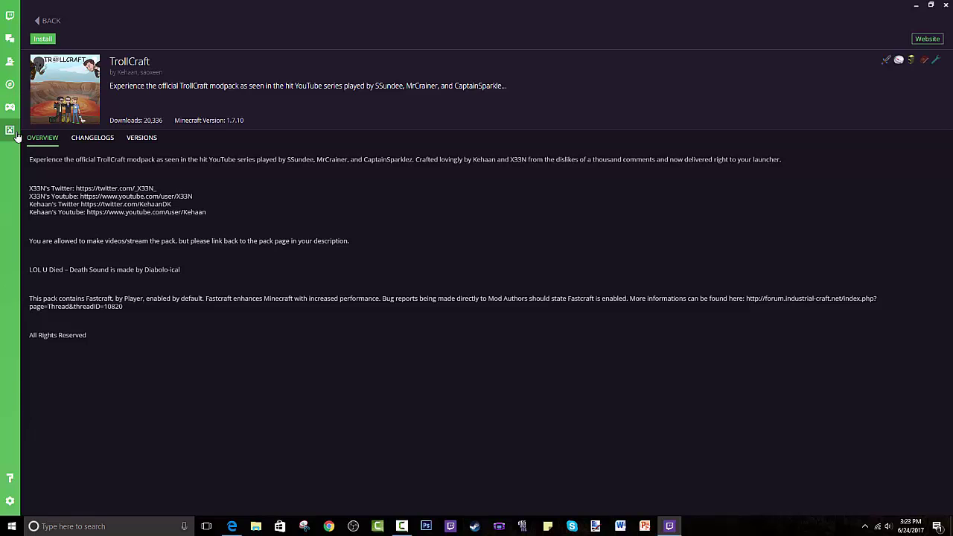
left_click(46, 21)
left_click(132, 42)
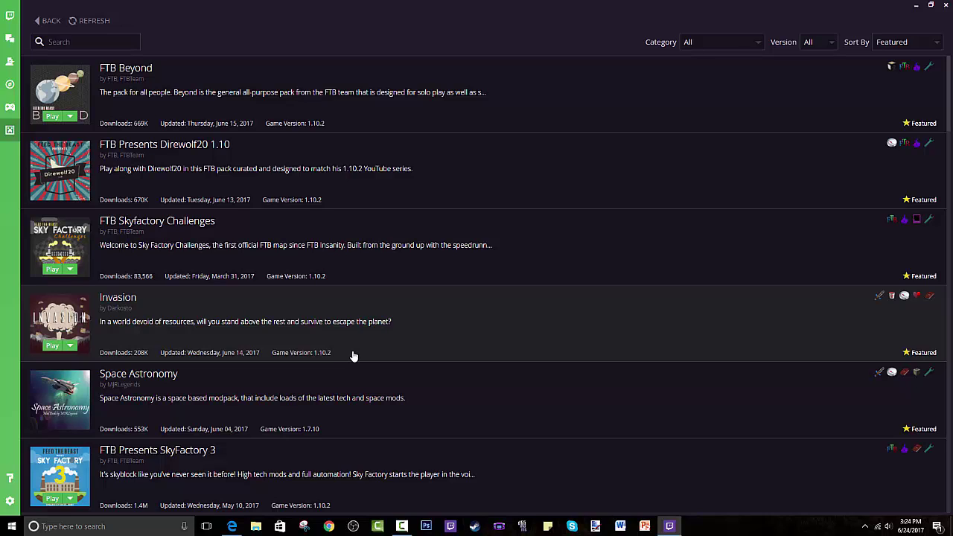
- Browse the featured modpacks in the full list, examining their names, descriptions and game versions, and return to the first entries
scroll(317, 265, "down", 5)
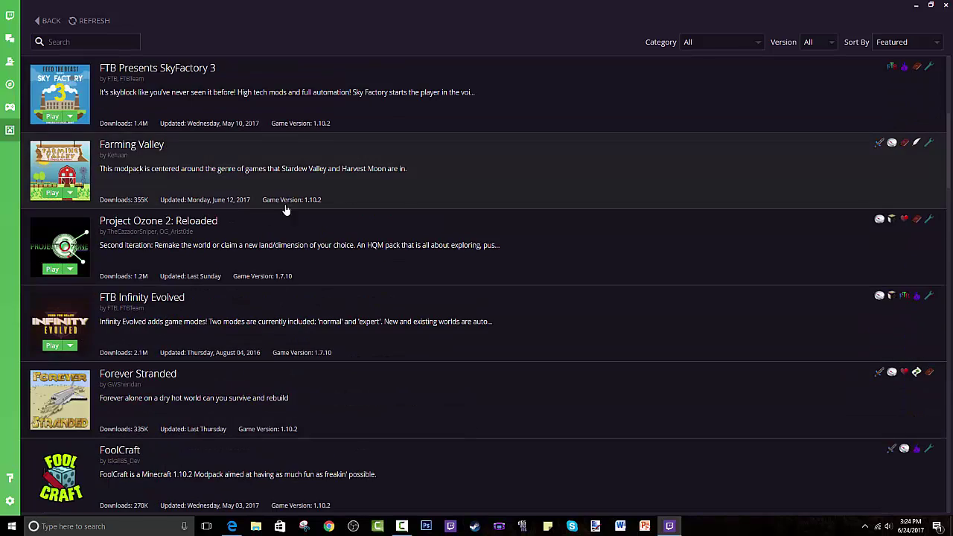
scroll(230, 186, "up", 5)
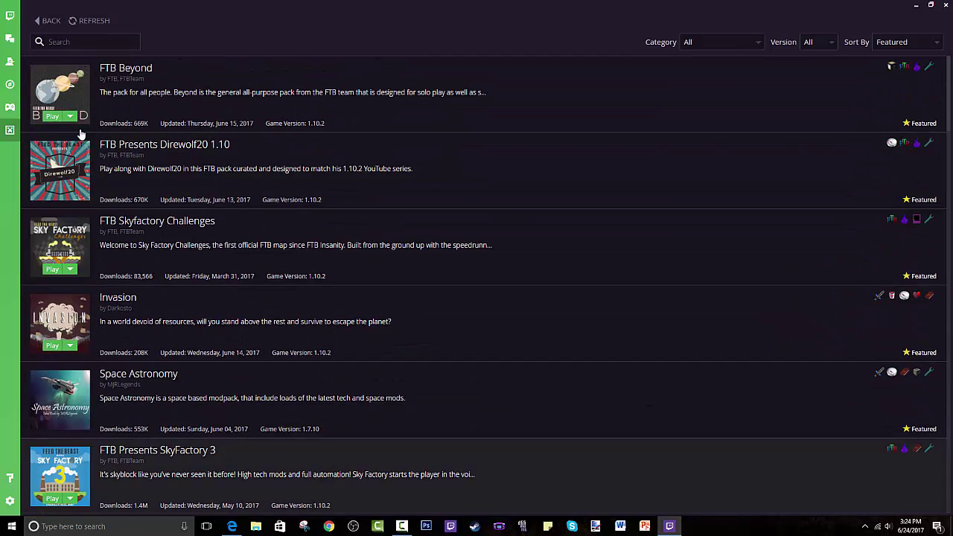
scroll(130, 239, "down", 15)
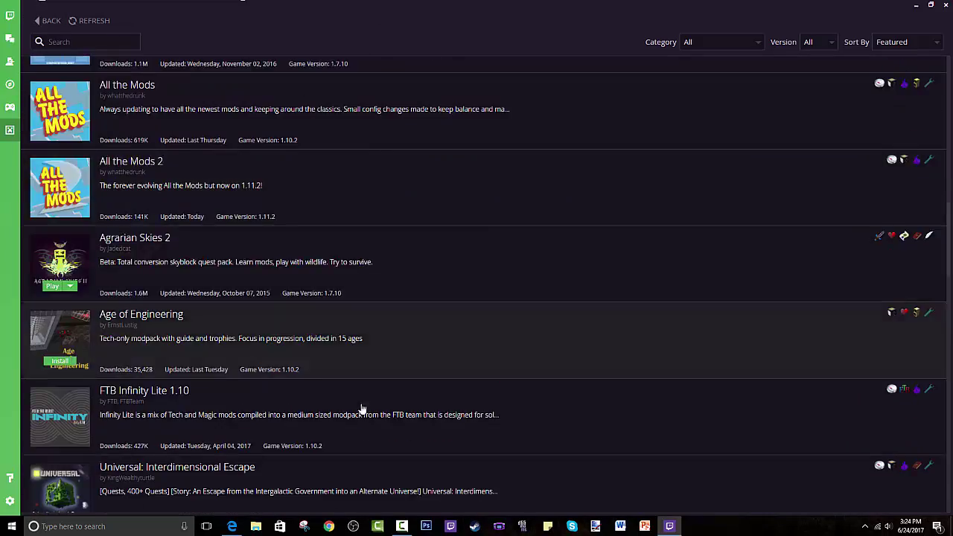
scroll(255, 191, "up", 13)
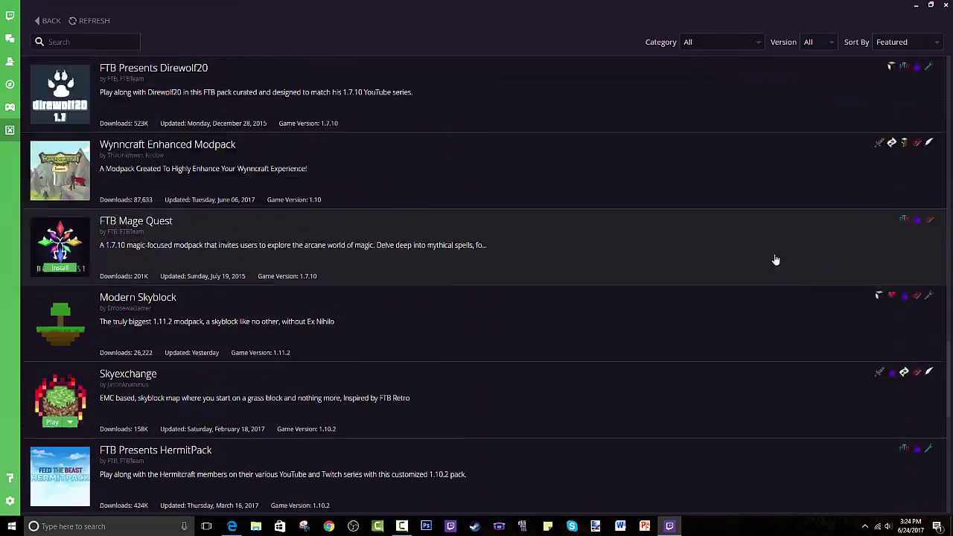
scroll(255, 297, "down", 5)
scroll(254, 297, "down", 12)
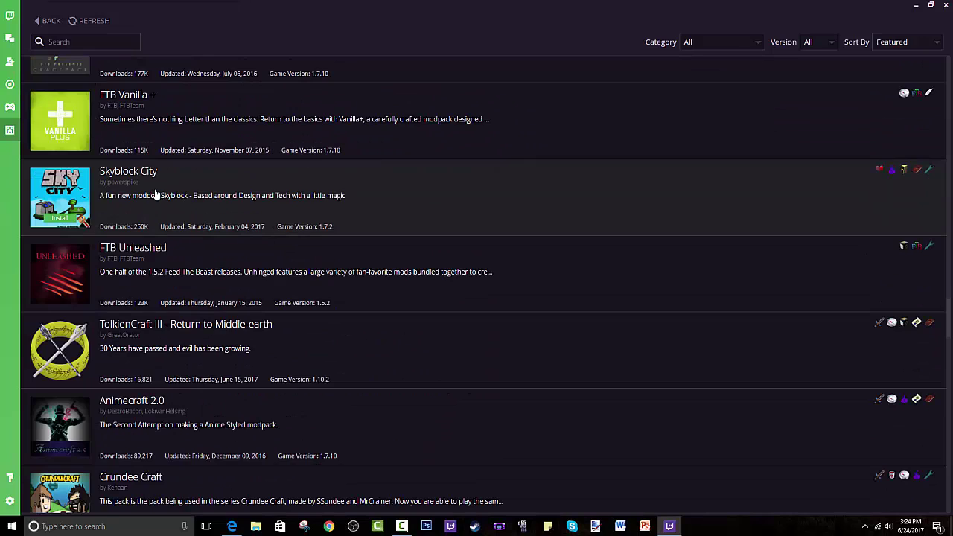
scroll(56, 285, "up", 1)
scroll(57, 285, "down", 1)
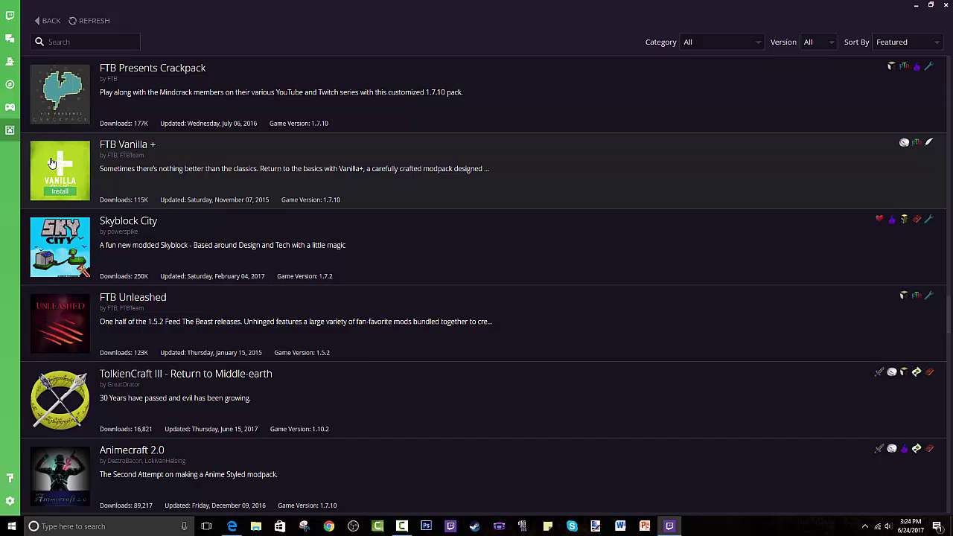
scroll(67, 223, "up", 3)
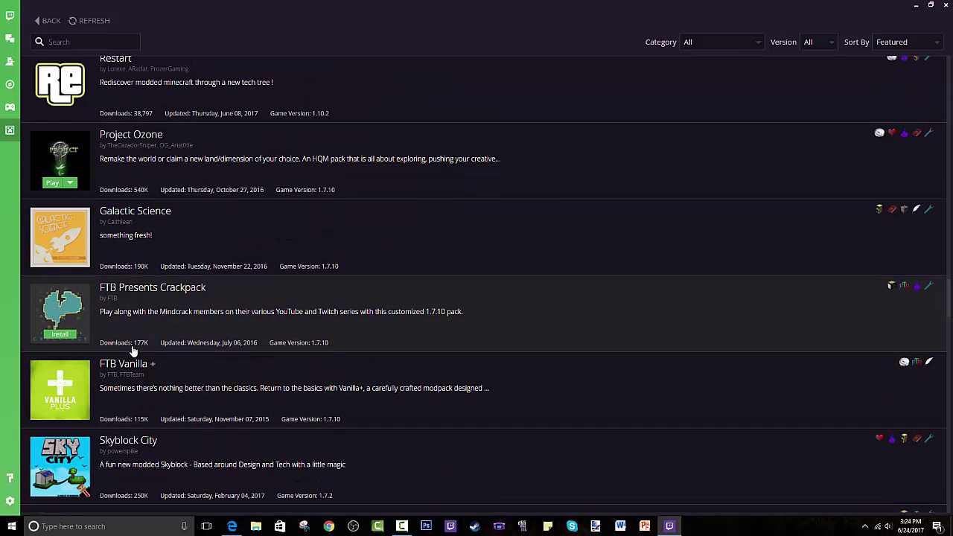
scroll(132, 346, "up", 2)
scroll(178, 301, "up", 9)
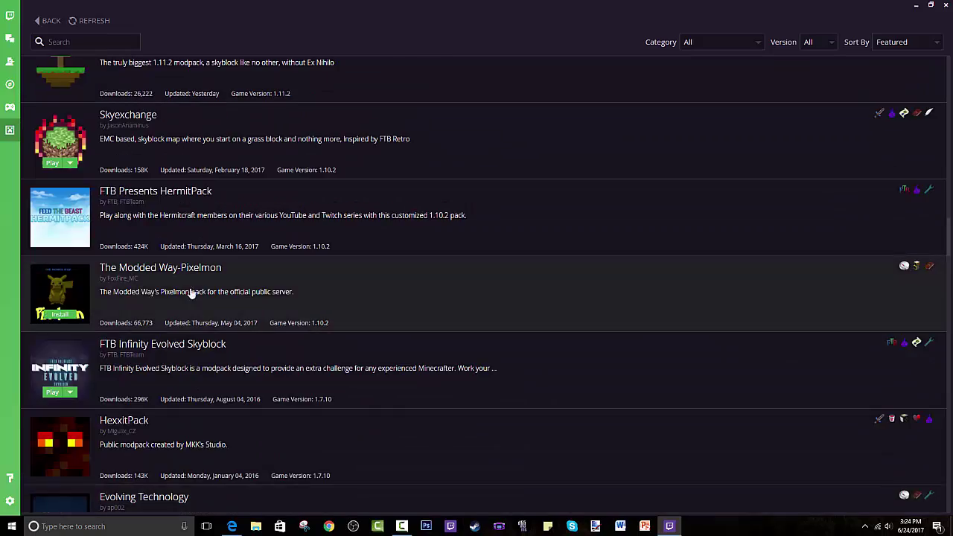
scroll(215, 278, "up", 20)
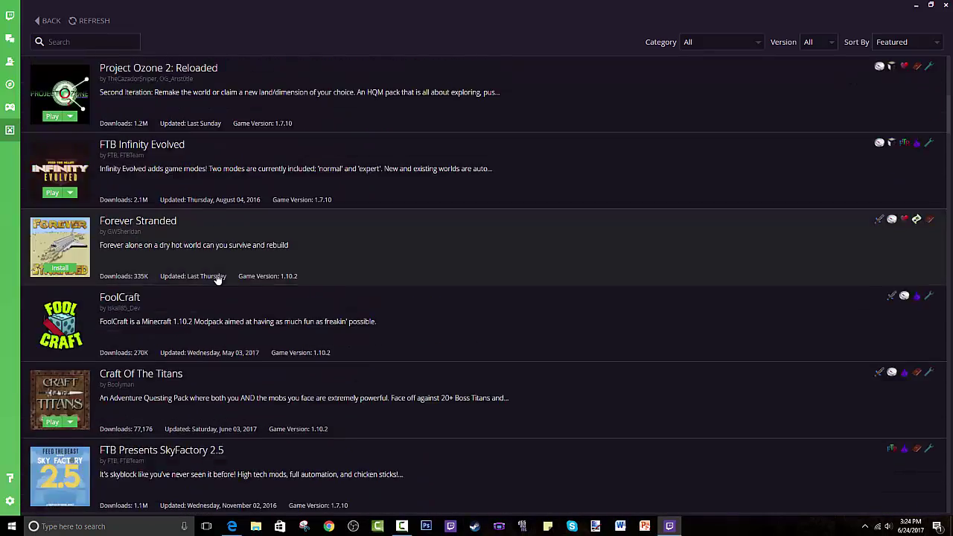
scroll(217, 278, "up", 8)
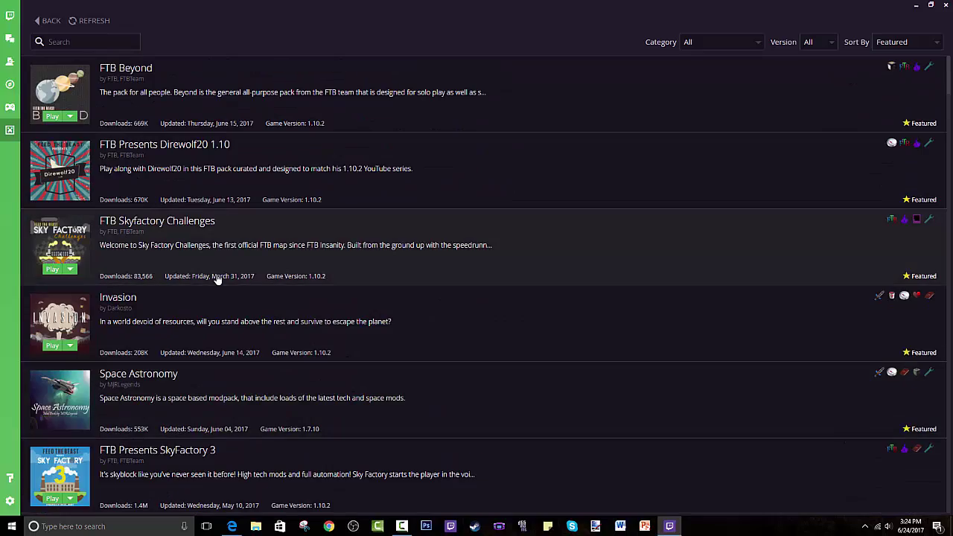